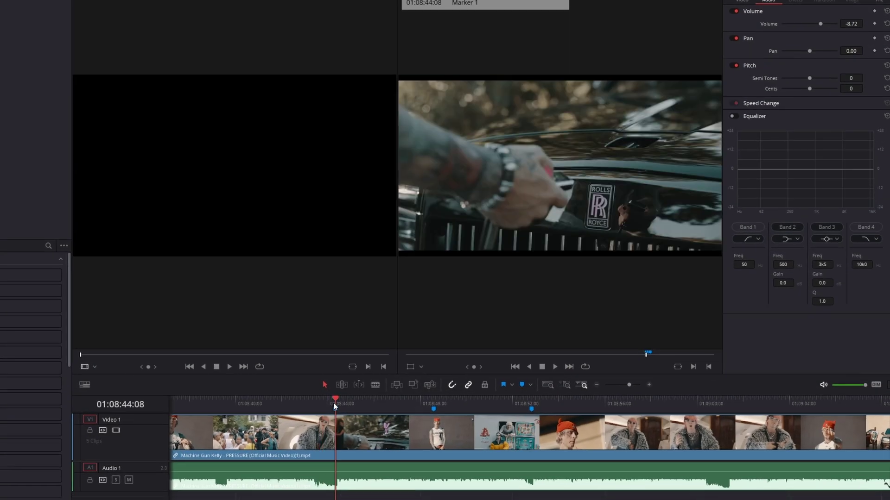
Split the music video clip at the first marker, at 01:08:44:08.
click(315, 404)
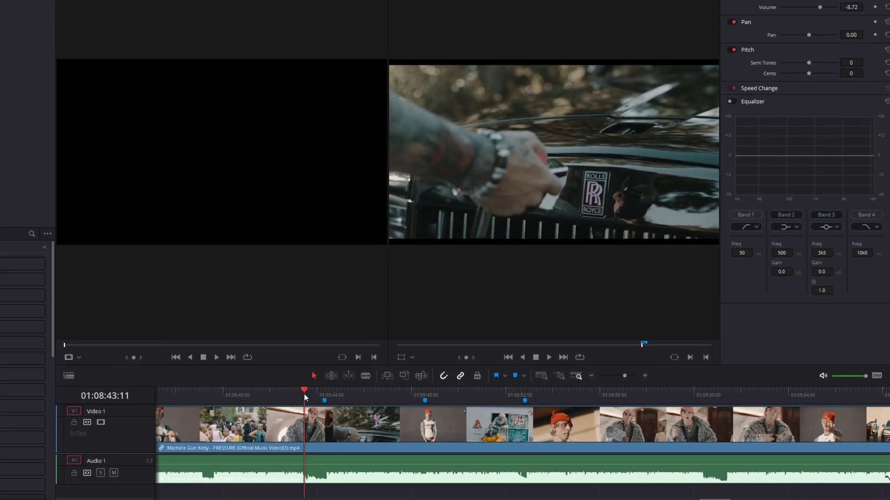
click(336, 407)
click(432, 406)
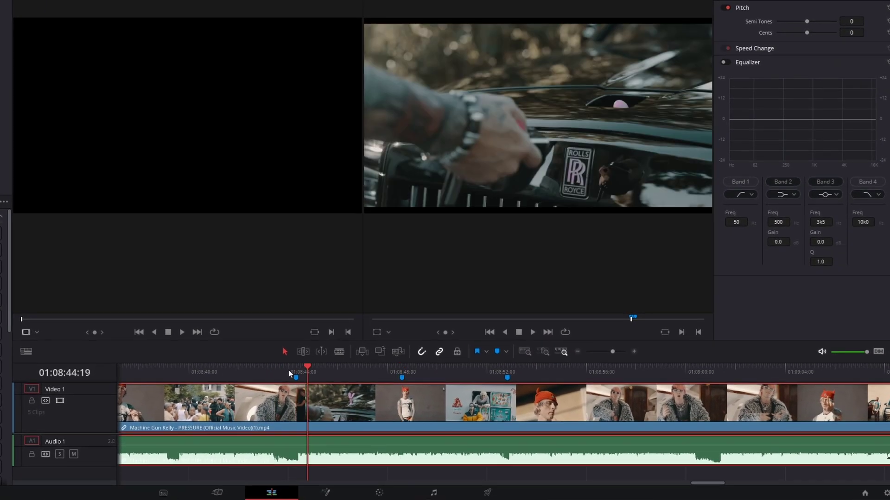
click(289, 371)
key(shift+Down)
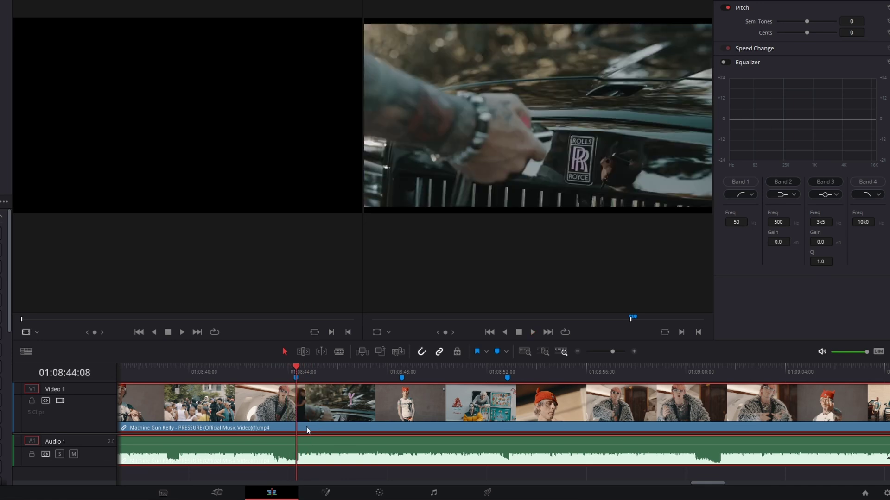
key(ctrl+b)
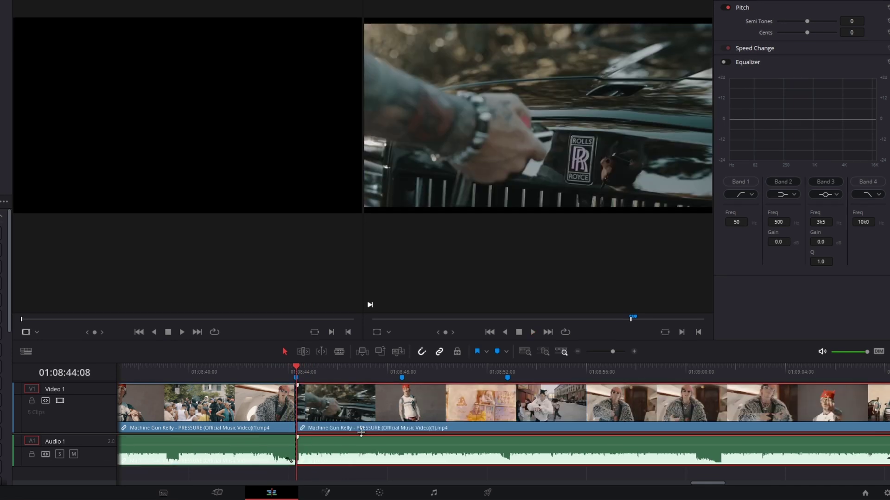
Split the clip at the second and third markers, at 01:08:48:14 and 01:08:52:20.
click(405, 369)
key(ctrl+b)
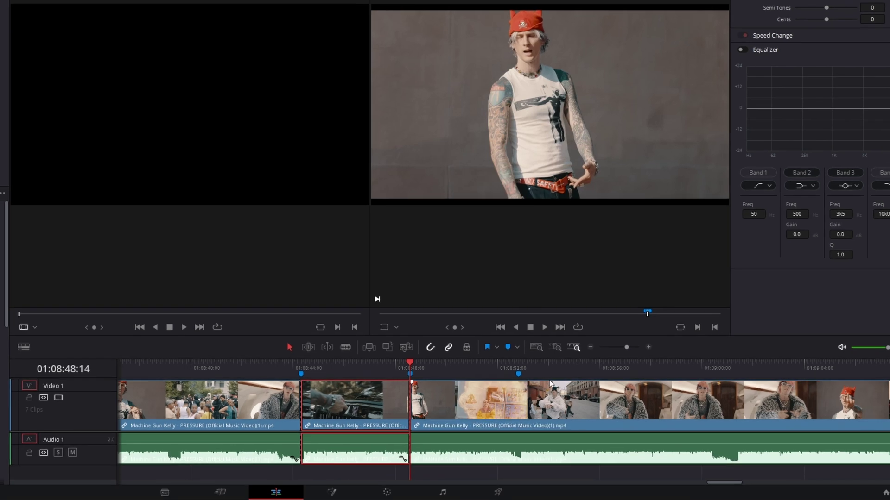
click(516, 370)
click(491, 410)
key(ctrl+b)
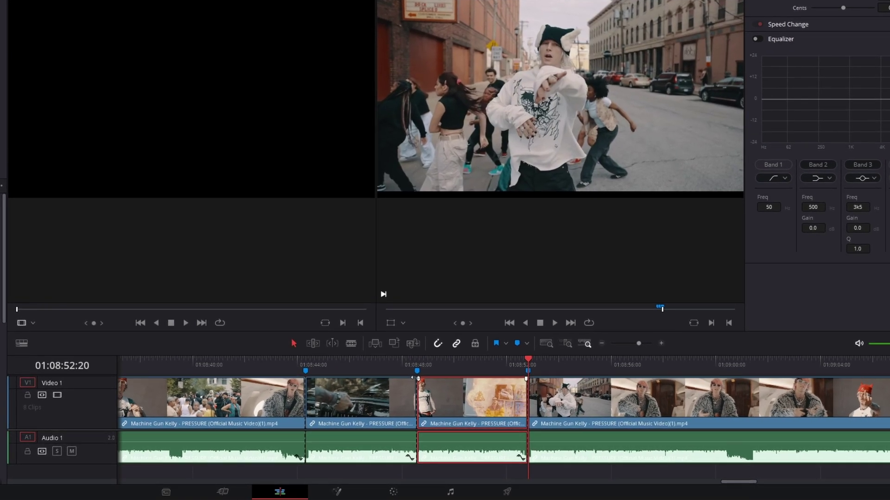
Open the clip between the first two markers in Fusion and insert a Transform node between MediaIn1 and MediaOut1.
click(320, 370)
click(348, 404)
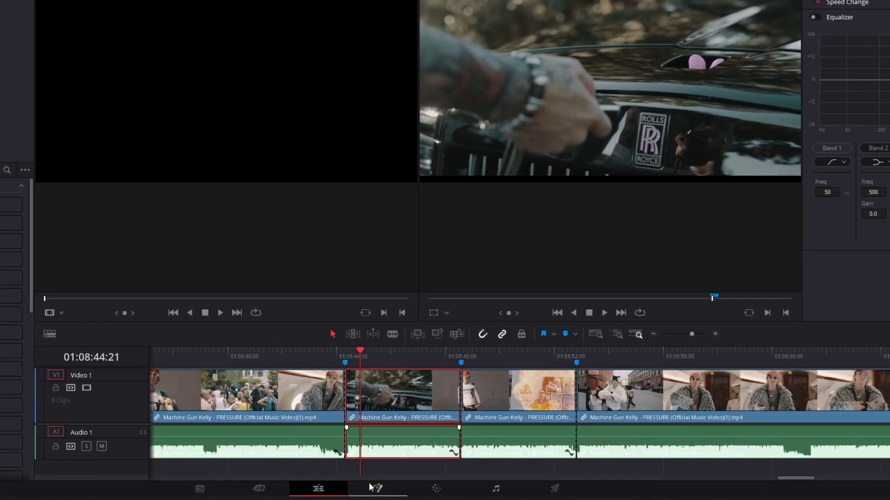
click(329, 492)
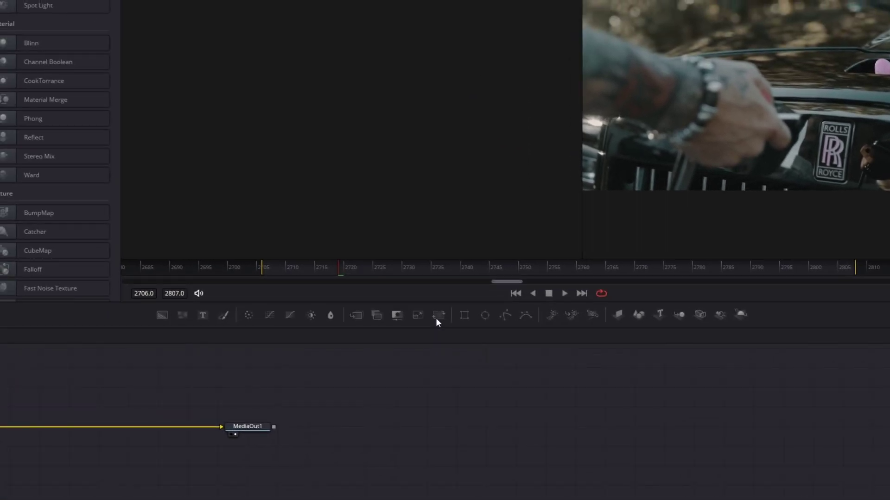
drag(441, 318, 69, 429)
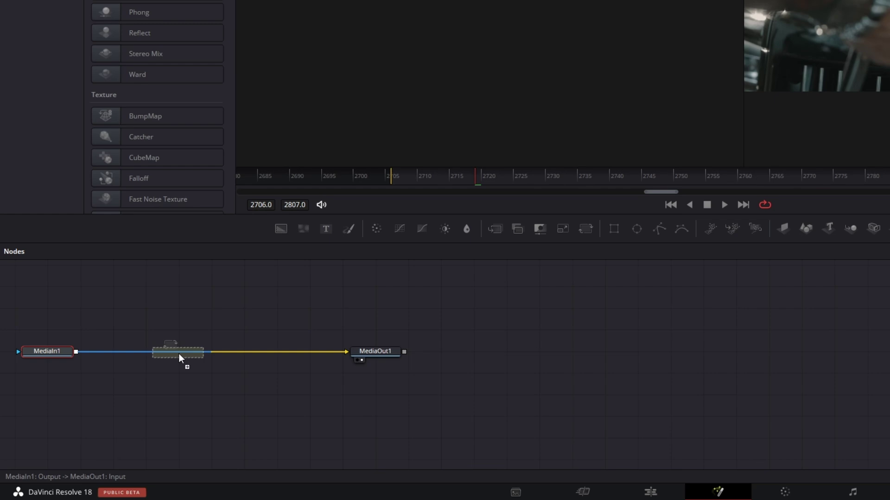
drag(179, 354, 179, 354)
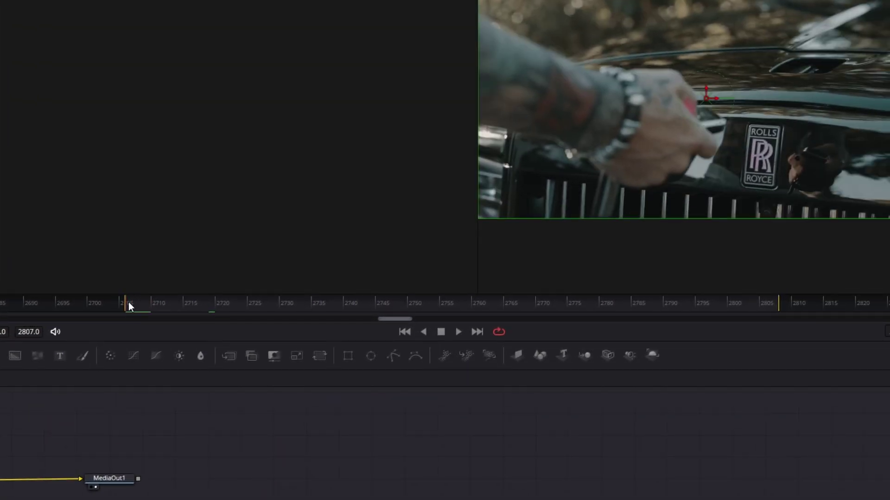
At the clip's first frame, 2706, set the Transform's Size to 1.061 and add a Center keyframe.
mouse_move(129, 303)
mouse_down()
mouse_move(170, 302)
mouse_move(129, 299)
mouse_up()
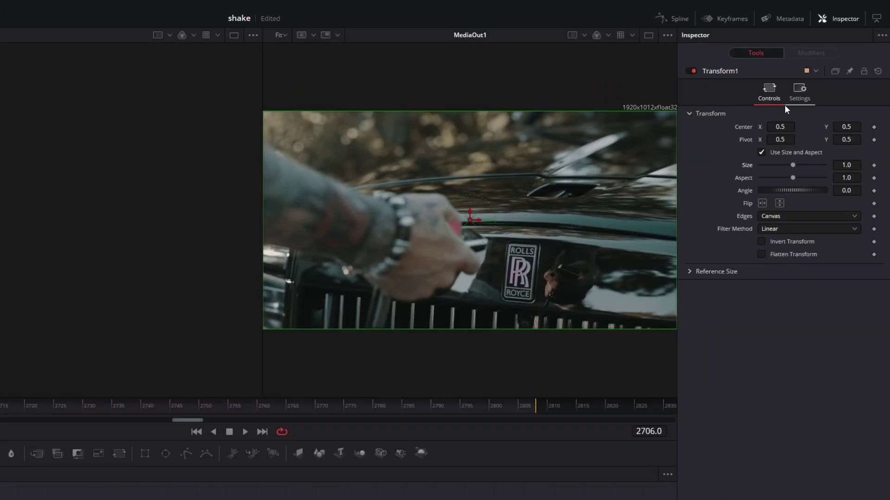
drag(846, 165, 852, 187)
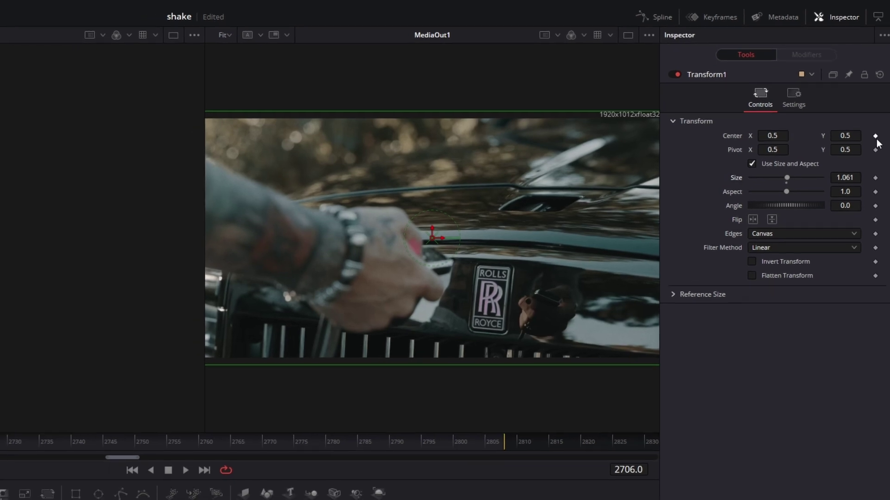
click(875, 136)
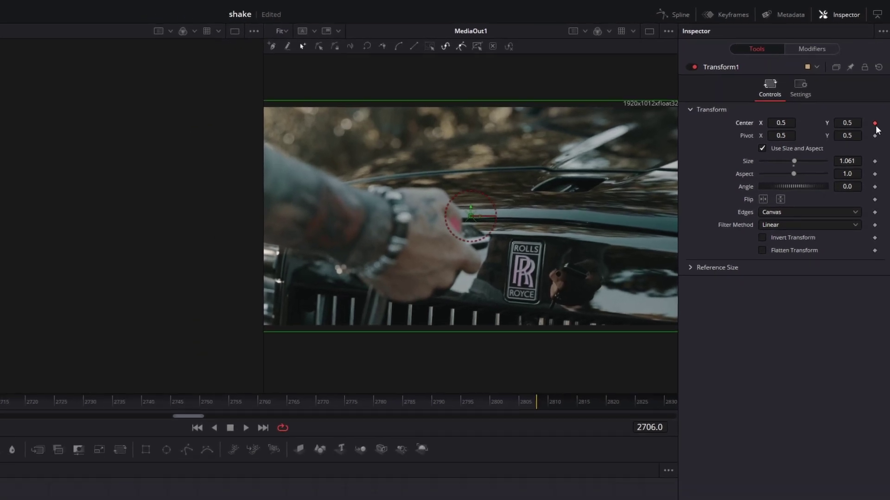
On frame 2707, keyframe the Transform's Center at X 0.474 and Y 0.476.
key(Right)
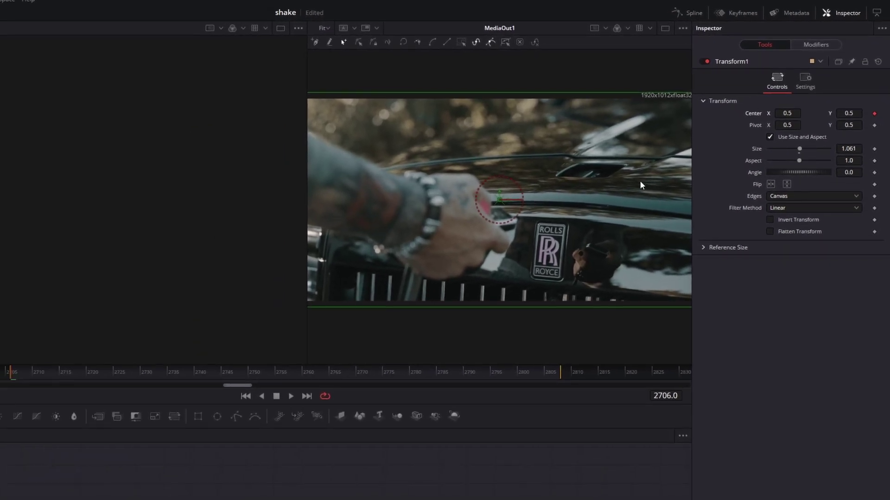
drag(788, 116, 776, 116)
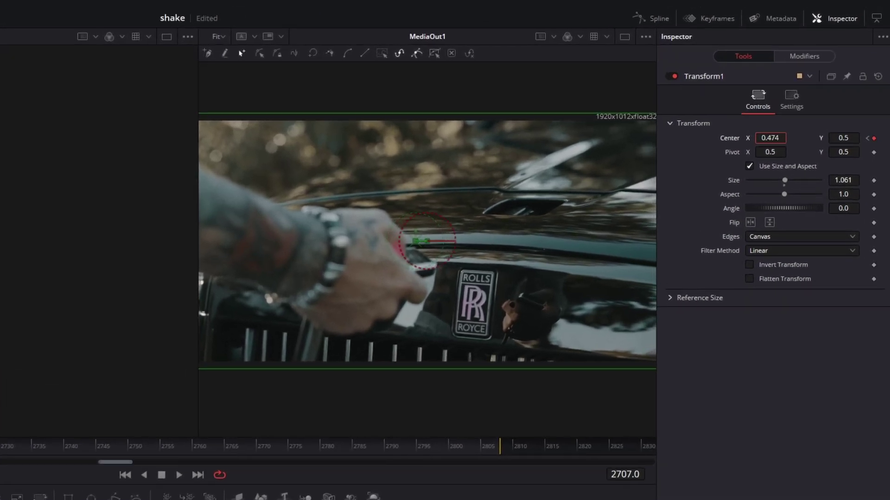
drag(843, 138, 834, 138)
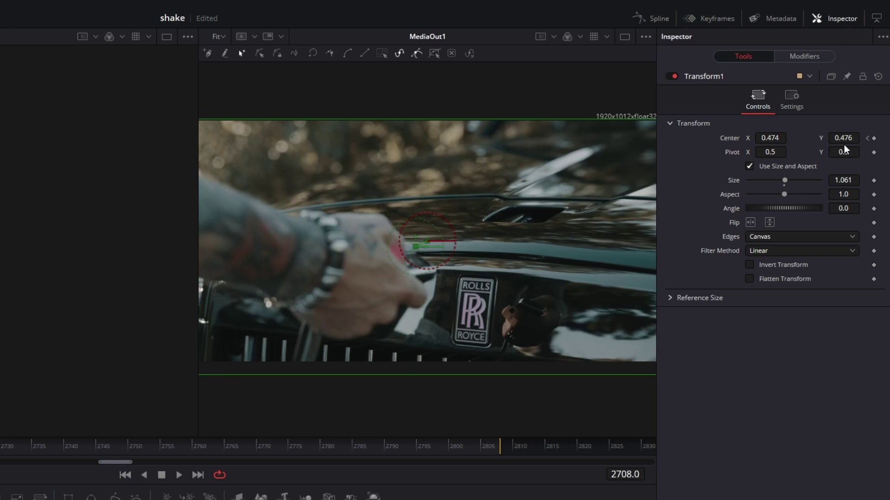
Keyframe irregular Center X and Y offsets frame by frame from 2708 through 2711, ending at X 0.472 and Y 0.507.
drag(842, 137, 856, 138)
drag(784, 138, 778, 135)
drag(843, 138, 827, 138)
key(Right)
drag(770, 138, 756, 138)
drag(843, 137, 854, 138)
key(Right)
drag(767, 141, 763, 142)
drag(837, 139, 841, 138)
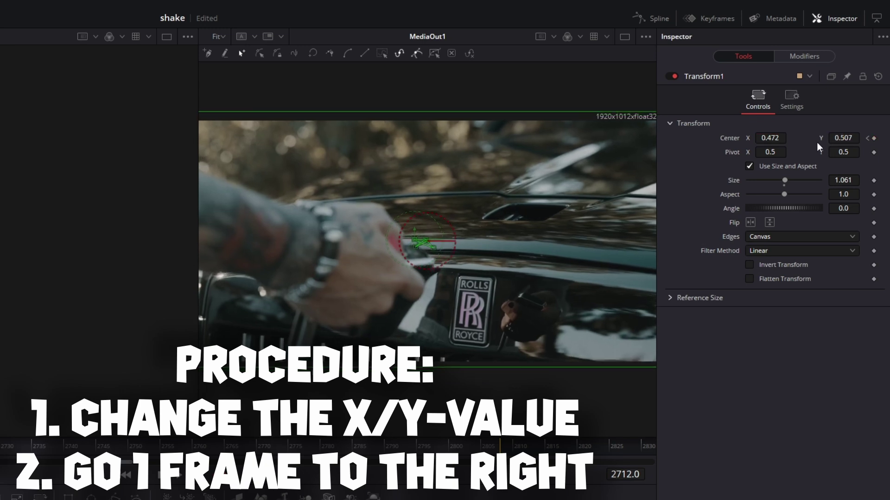
Offset the Transform's Center to X 0.516 and Y 0.488 on frame 2712.
drag(776, 138, 779, 138)
drag(843, 137, 834, 138)
key(Right)
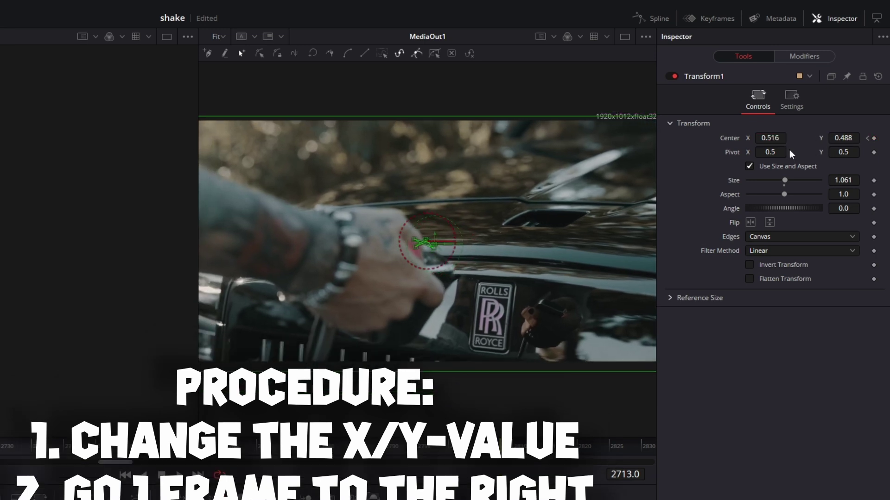
Set the Center back to X 0.5 and Y 0.5 on frame 2712 and enable Motion Blur for the Transform.
key(Left)
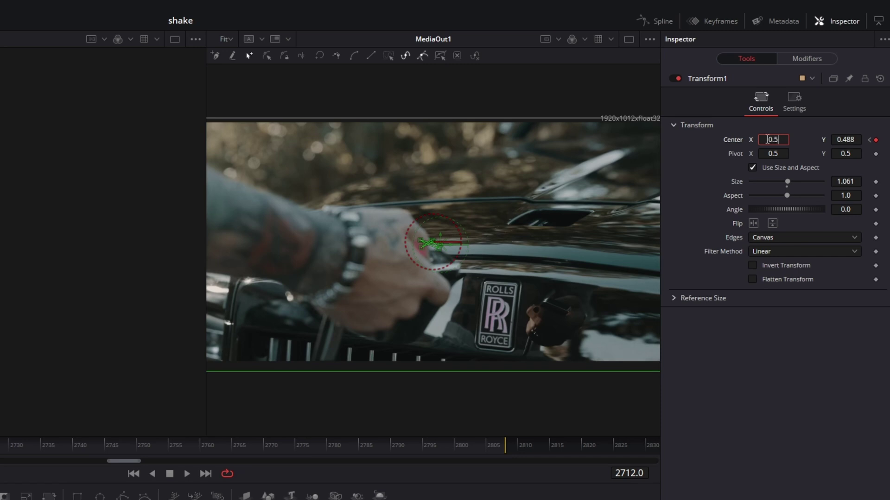
click(846, 138)
text(0.5)
key(Return)
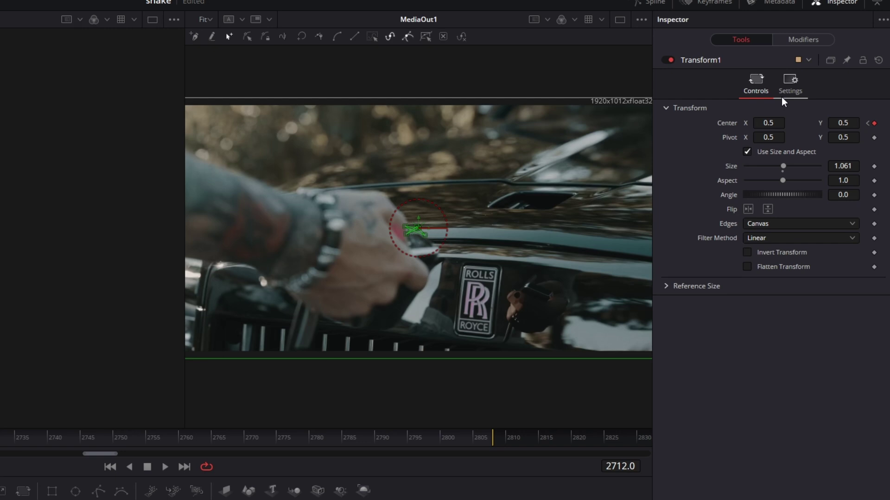
click(782, 97)
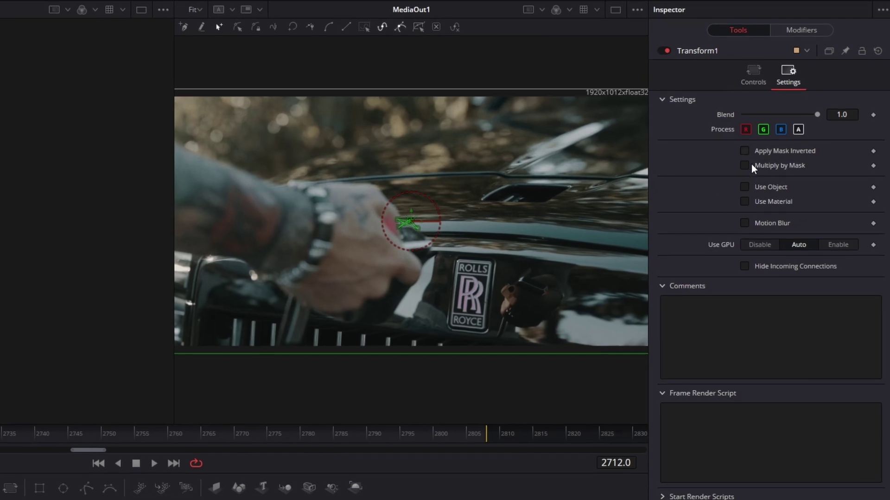
click(743, 225)
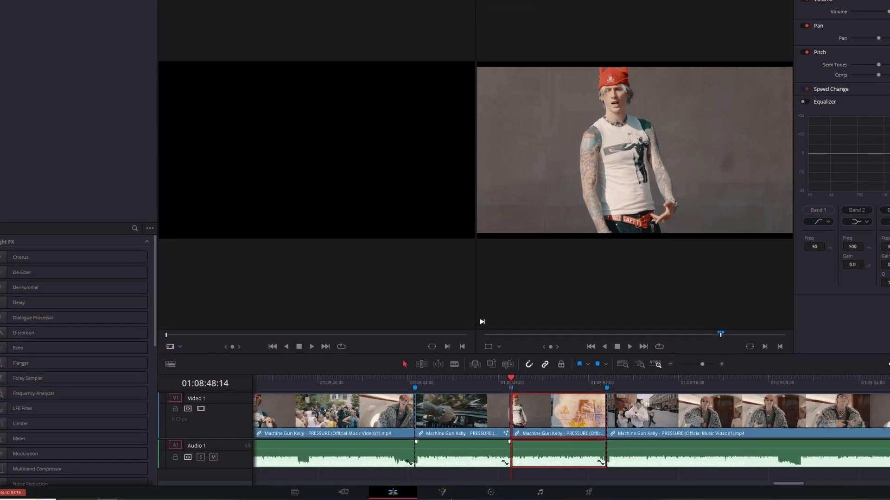
Open the selected clip starting at 01:08:48:14 in Fusion and add a Transform node and a Glow node.
click(442, 492)
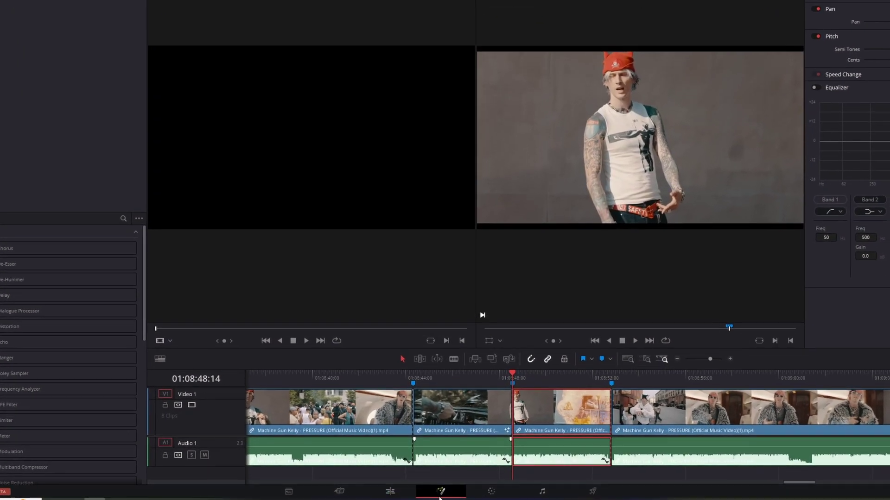
drag(341, 295, 255, 320)
drag(455, 334, 142, 387)
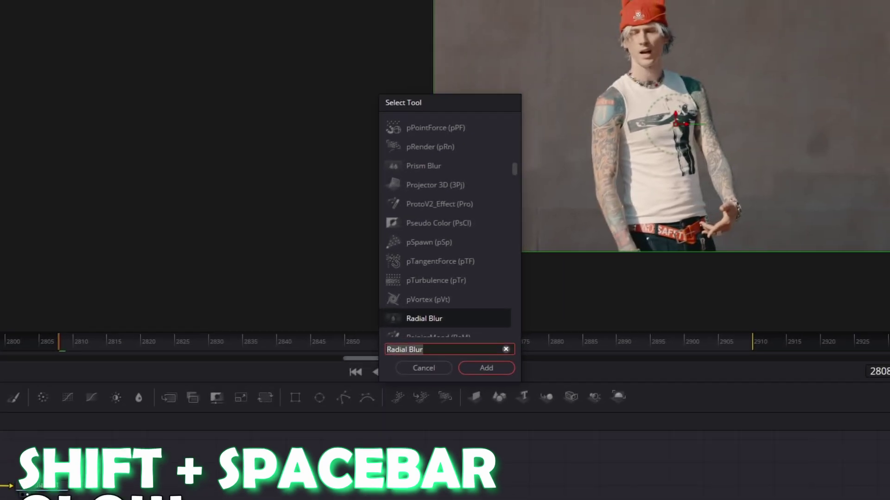
text(glow)
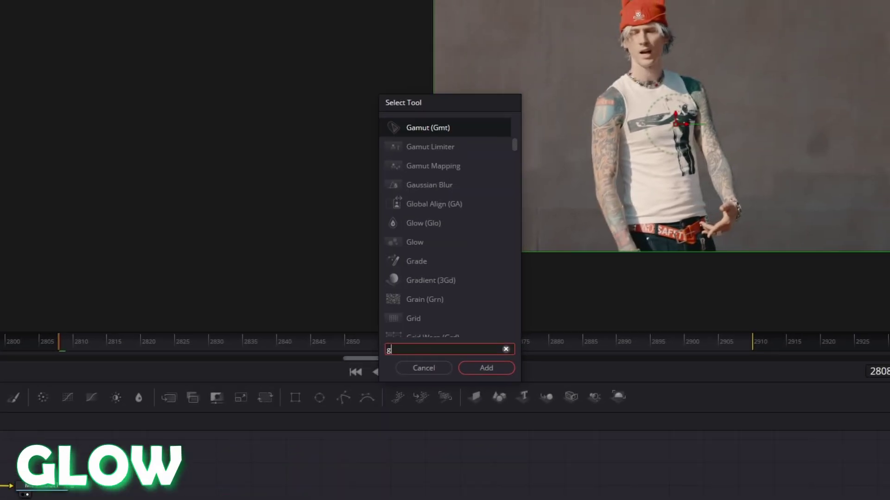
click(475, 368)
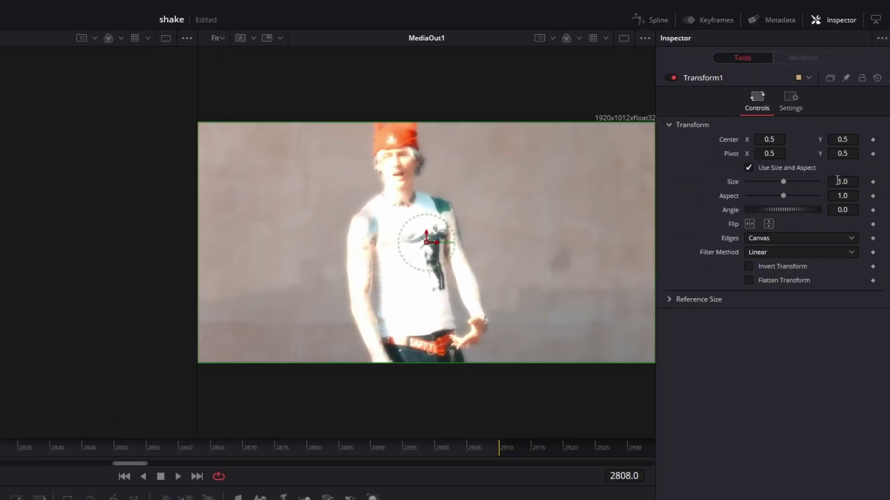
Keyframe the Transform's Center and Size with Size at 1.069 on frame 2808, and shift Center X to 0.462 on the next frame.
drag(842, 182, 867, 182)
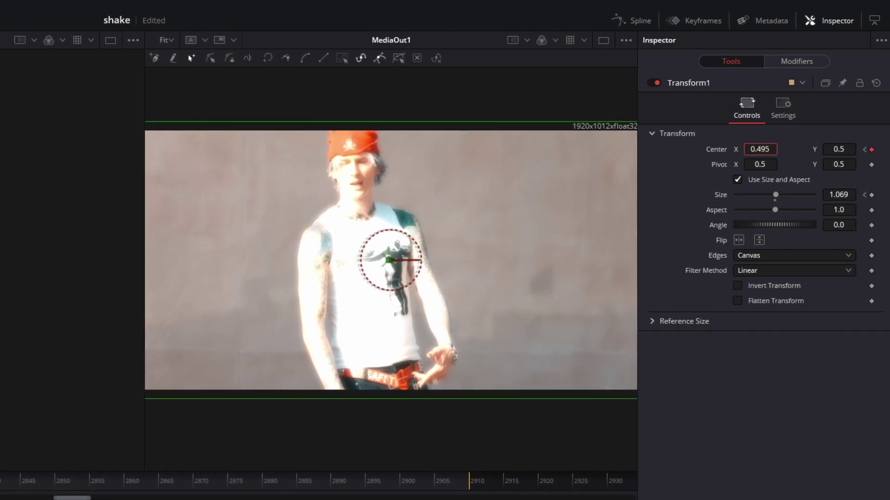
drag(760, 150, 744, 149)
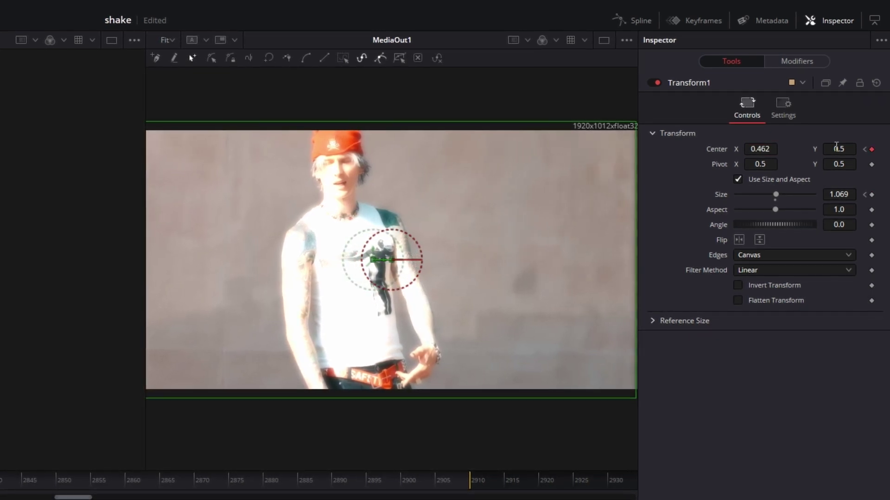
drag(837, 149, 832, 149)
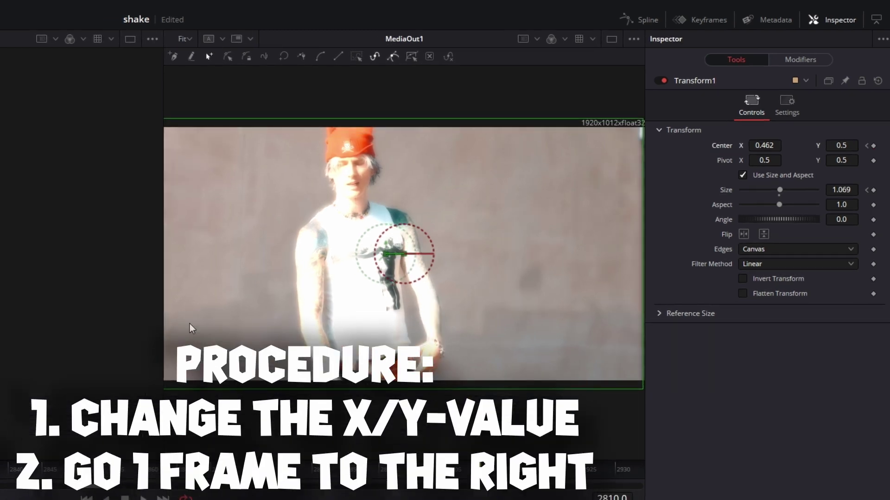
Keyframe further Center and Size shifts from frame 2810 onward, ending at Center X 0.539, Y 0.433 and Size 1.193.
drag(765, 145, 777, 145)
drag(841, 145, 857, 145)
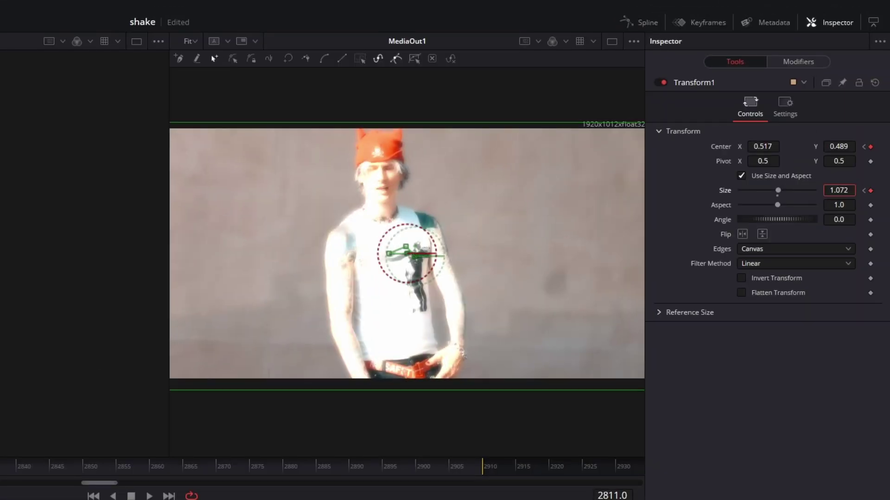
drag(839, 190, 855, 190)
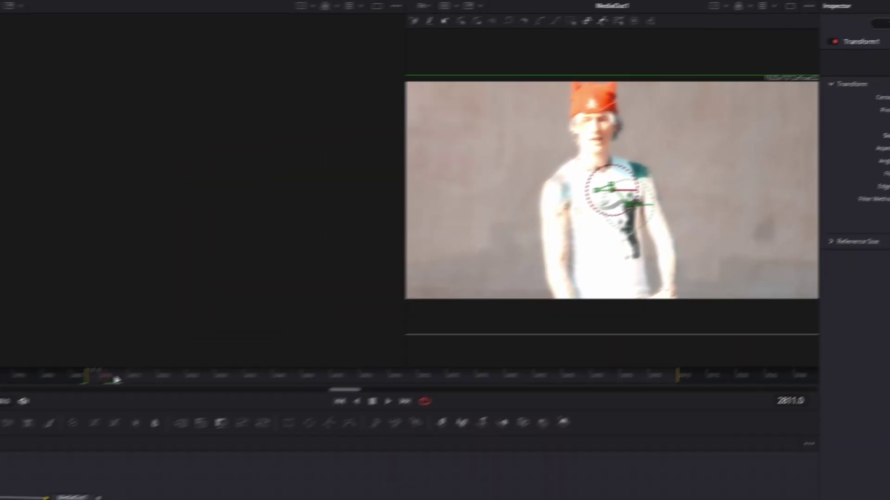
On frame 2813, set the Transform's Size to 1.071 and its Center to X 0.5 and Y 0.5.
click(157, 364)
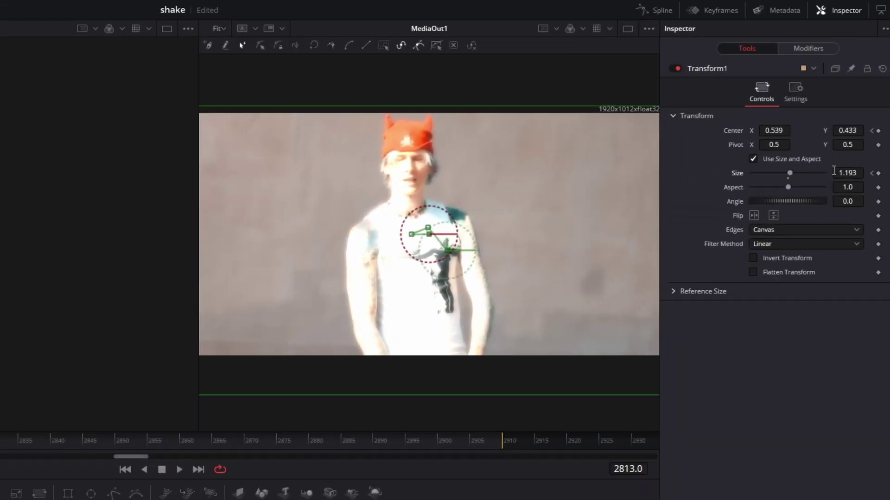
drag(847, 173, 792, 173)
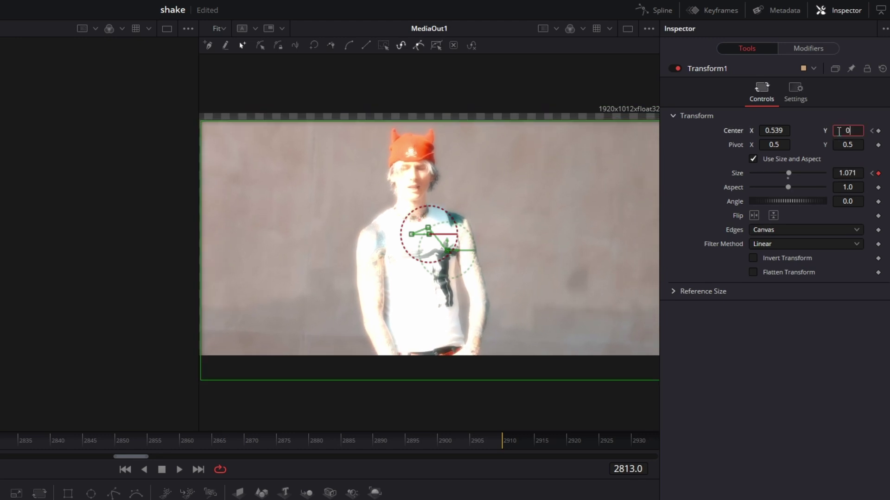
key(Return)
click(771, 130)
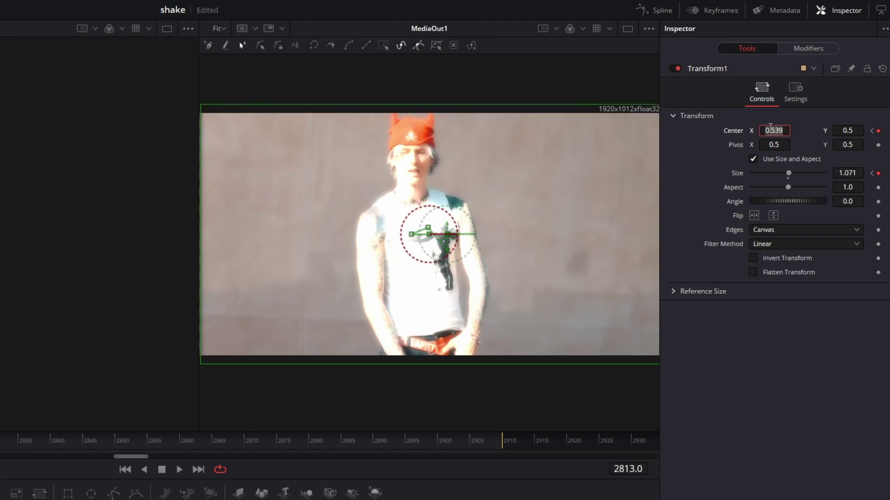
text(0.5)
key(Return)
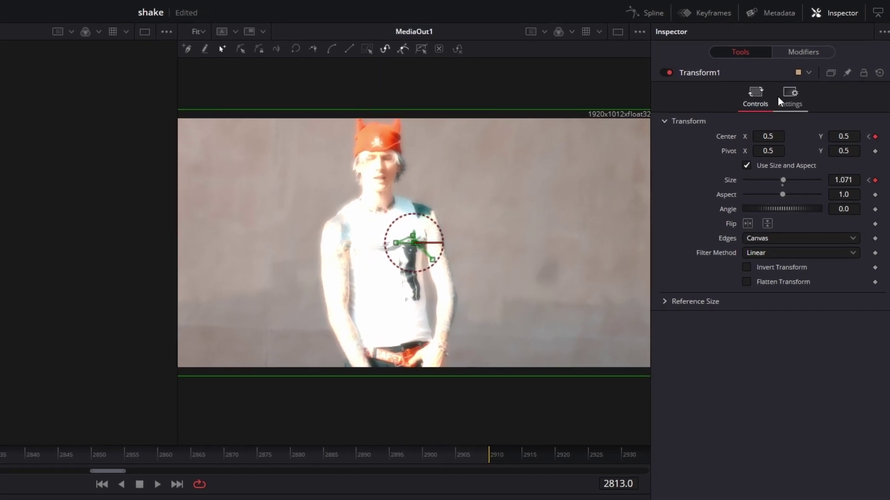
Enable motion blur for the Transform node.
click(795, 95)
click(742, 251)
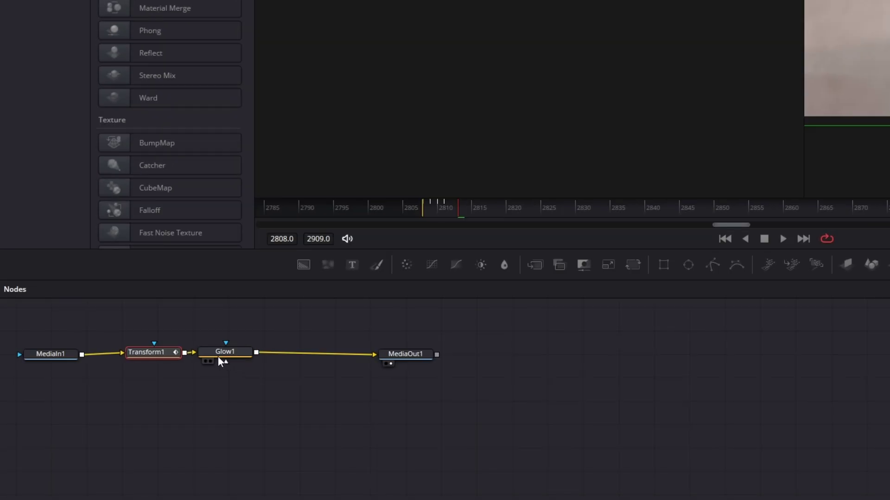
Keyframe the Glow node's Blend across the shake frames so it alternates between 0.2 and 0.0.
click(218, 361)
mouse_move(86, 360)
mouse_down()
mouse_move(111, 360)
mouse_move(79, 360)
mouse_up()
drag(164, 321, 144, 319)
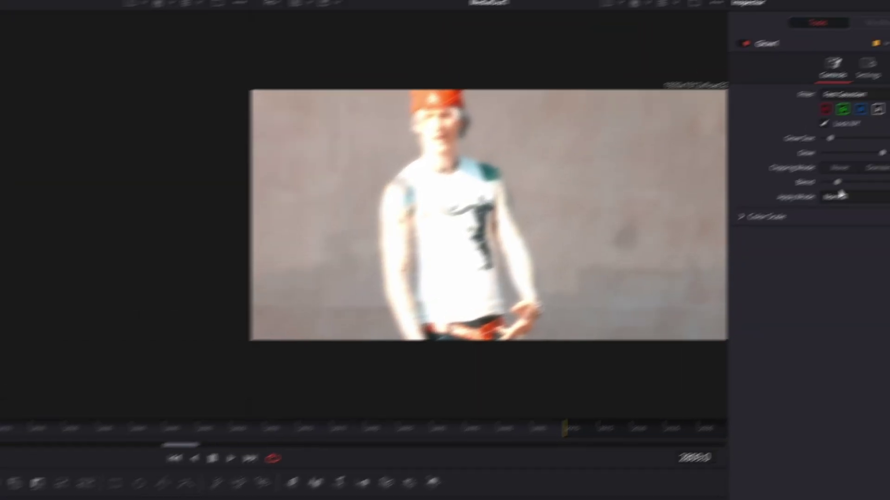
drag(749, 224, 657, 224)
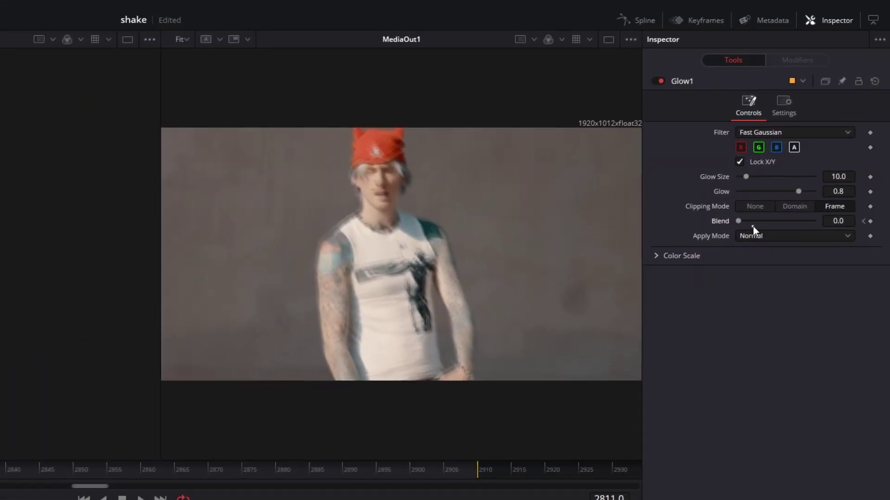
click(864, 134)
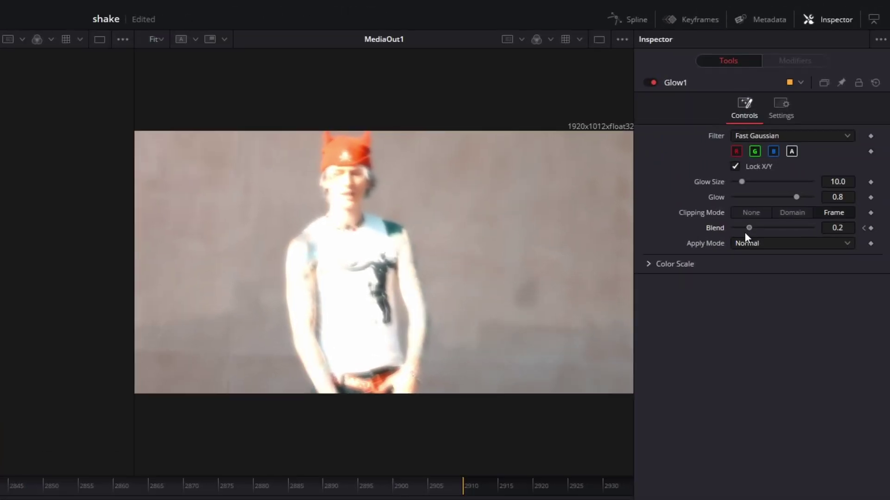
drag(744, 231, 635, 237)
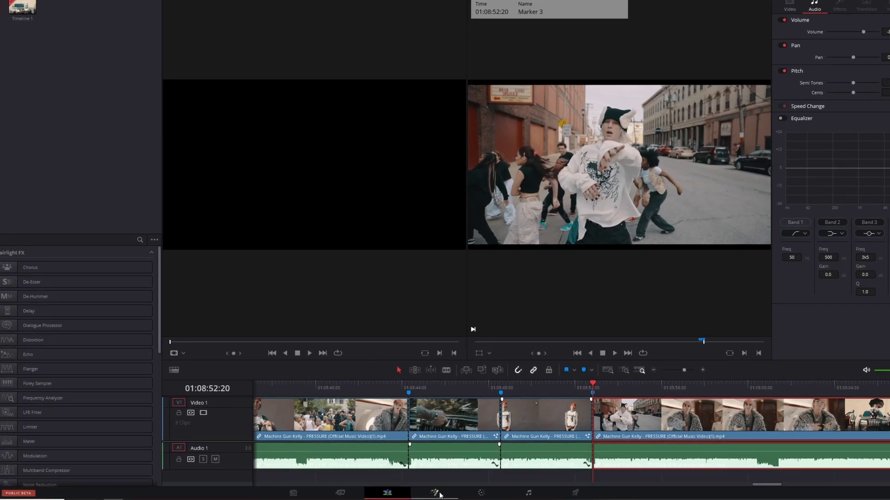
Open the clip starting at 01:08:52:20 in Fusion and insert a Transform node between its media input and output.
click(440, 494)
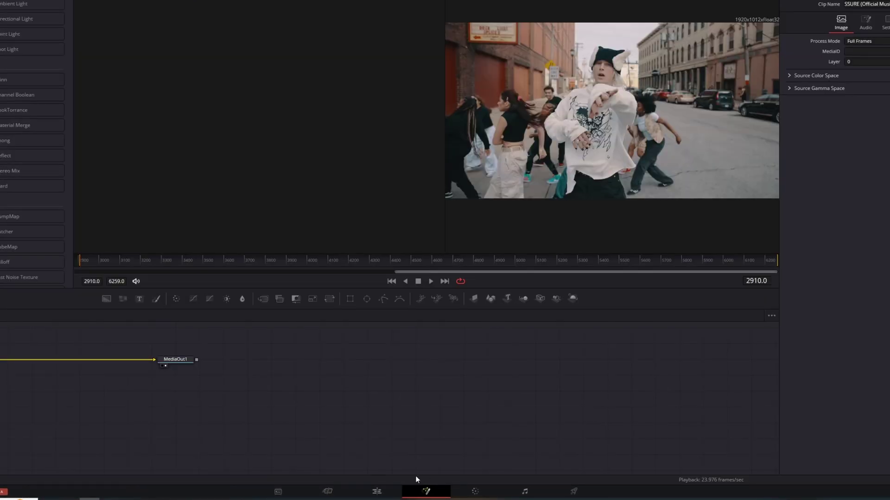
drag(329, 301, 60, 360)
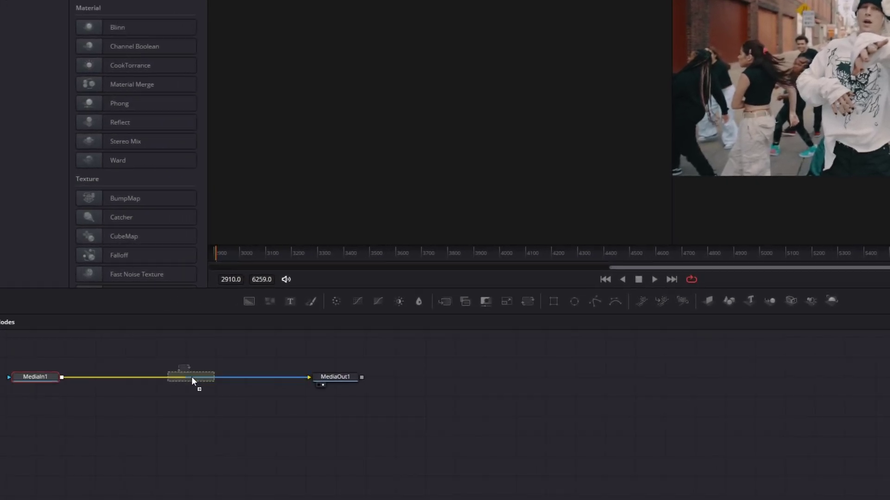
drag(192, 378, 190, 379)
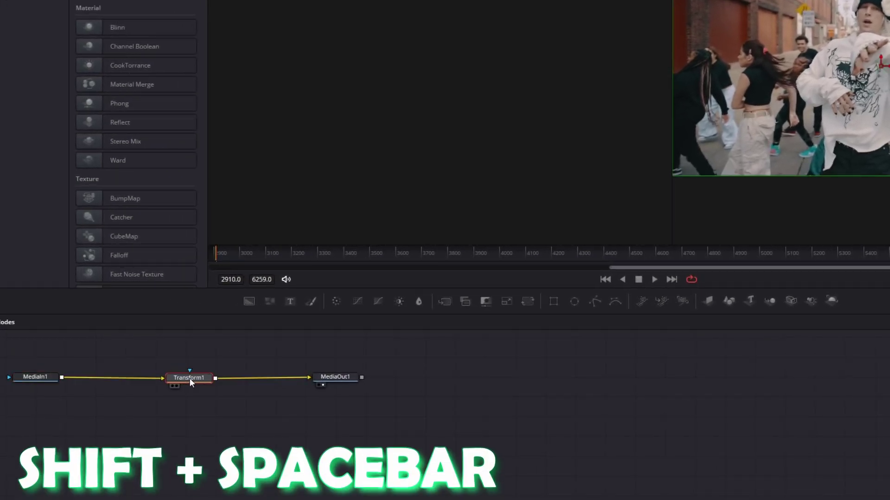
Add a Radial Blur node after the Transform and set its Smooth Strength to 0.0.
key(shift+space)
text(Glow)
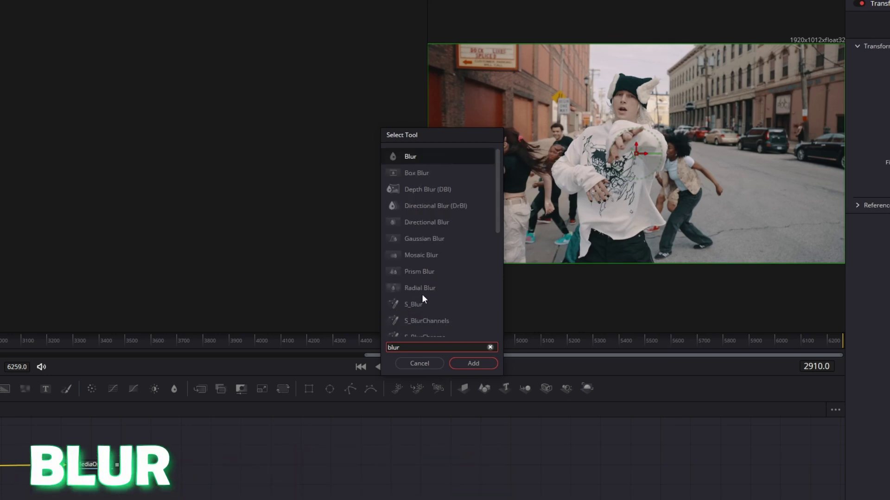
click(417, 288)
click(462, 361)
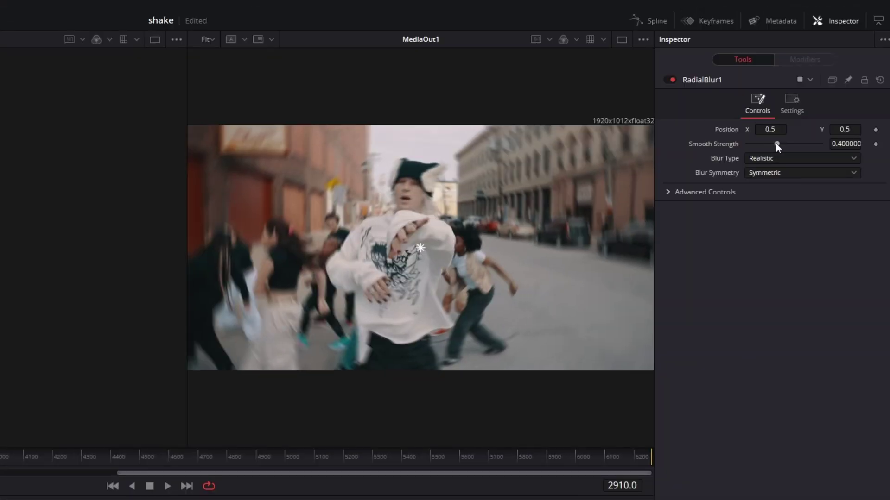
drag(775, 143, 686, 143)
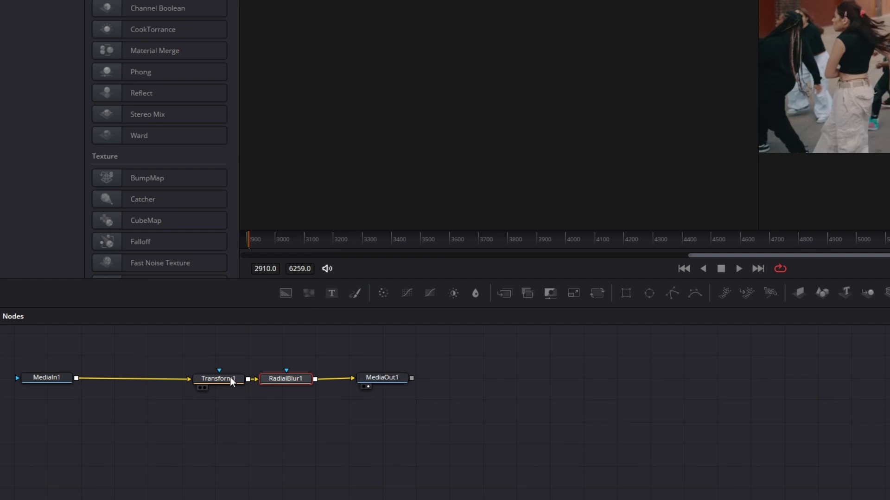
Keyframe the Transform's Size at 1.156 and Center at 0.5 on frame 2910, and shift Center X to 0.479 on frame 2911.
click(227, 379)
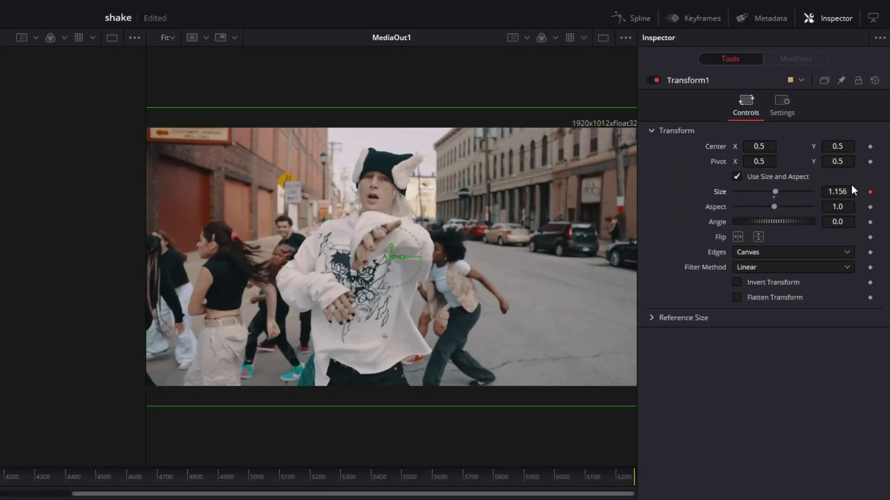
click(868, 147)
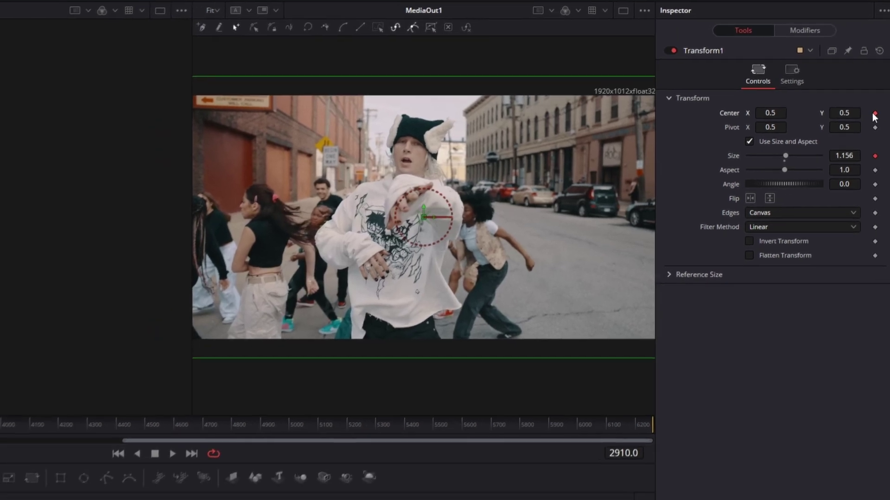
key(Right)
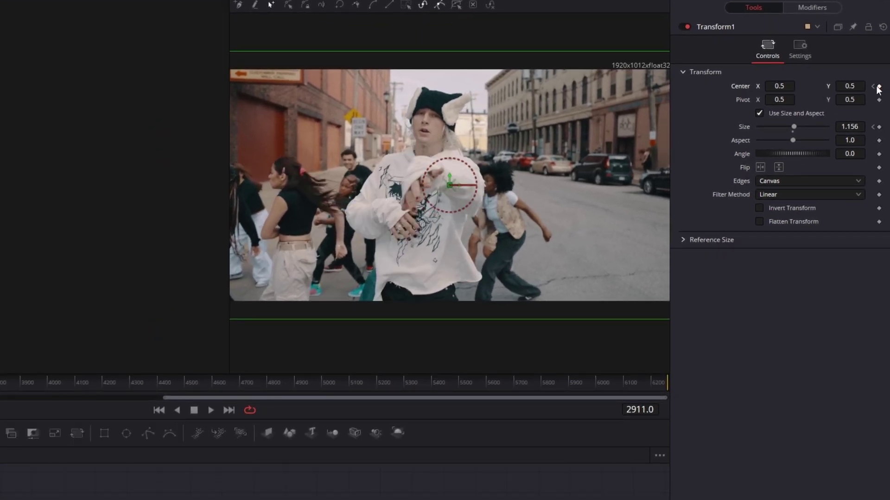
drag(786, 88, 772, 88)
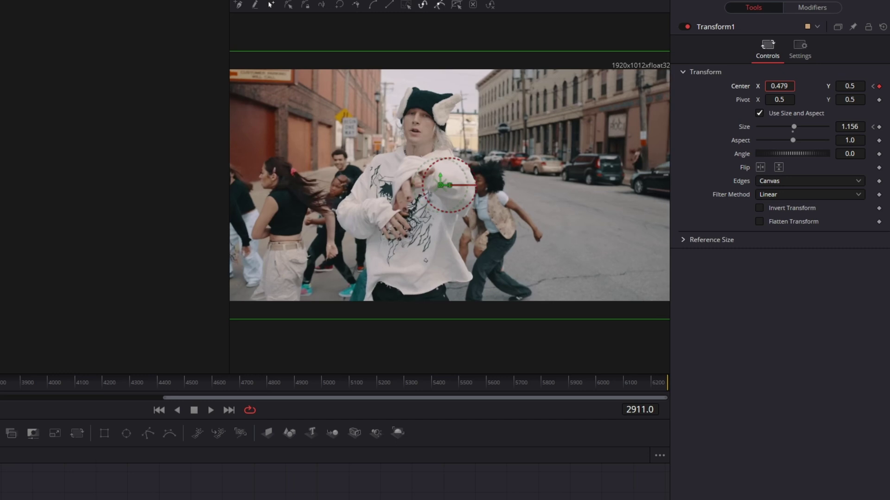
Keyframe further Center and Size shifts from frame 2912 onward, ending at Center X 0.556, Y 0.483 and Size 1.344.
key(Right)
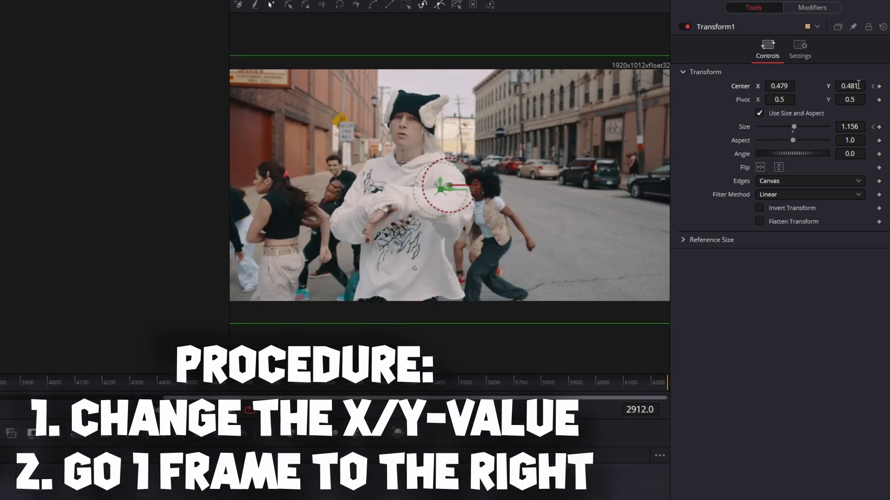
drag(773, 86, 867, 86)
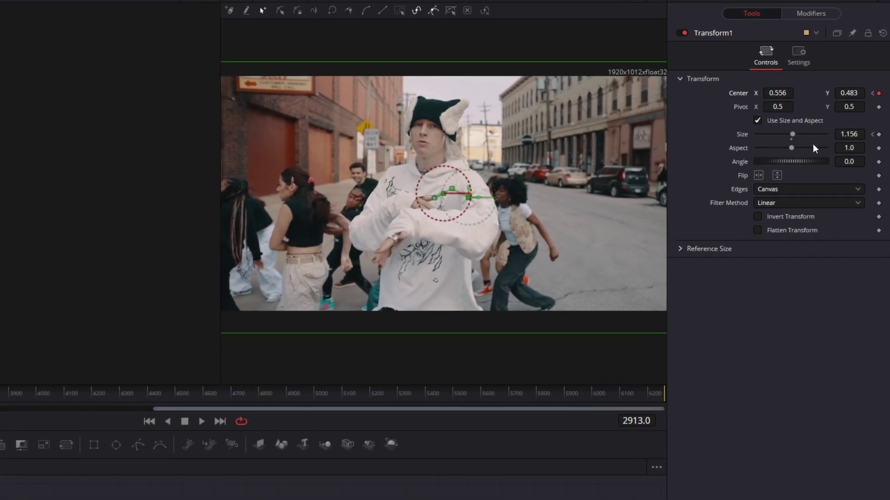
drag(848, 170, 881, 170)
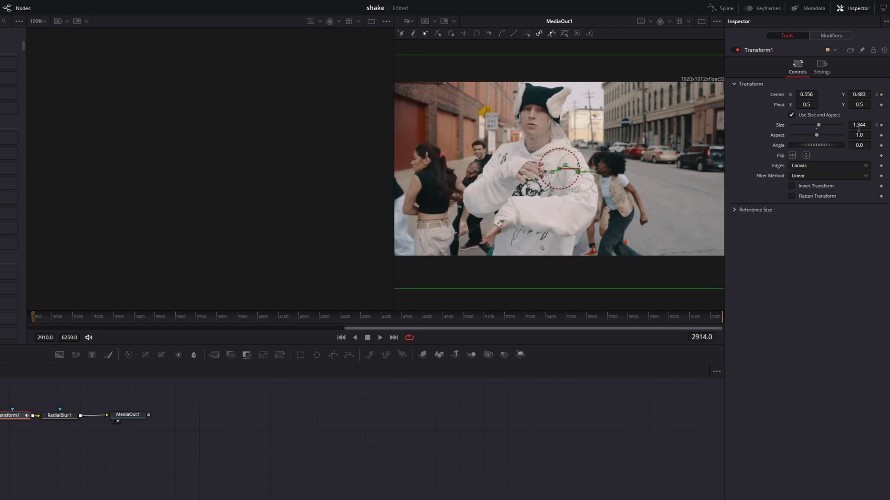
Lower the Transform's Size to 1.121 on frame 2915 and recenter the image with Center X at 0.5.
drag(857, 124, 843, 125)
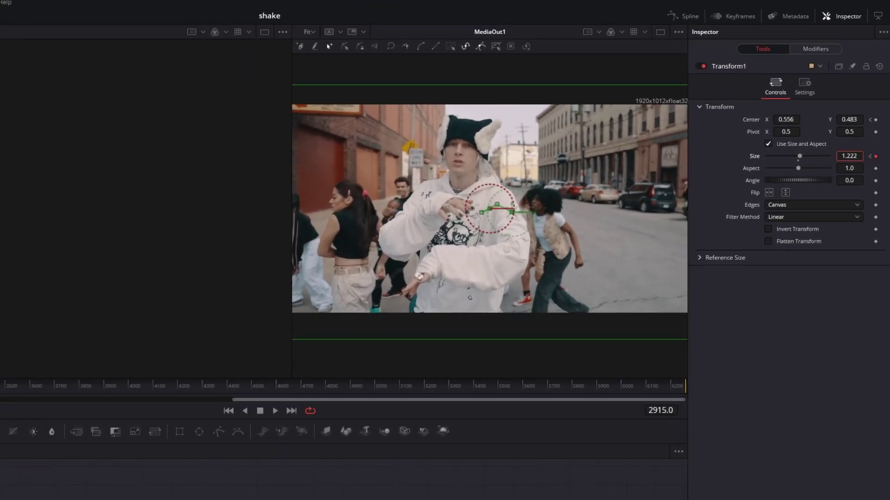
click(788, 119)
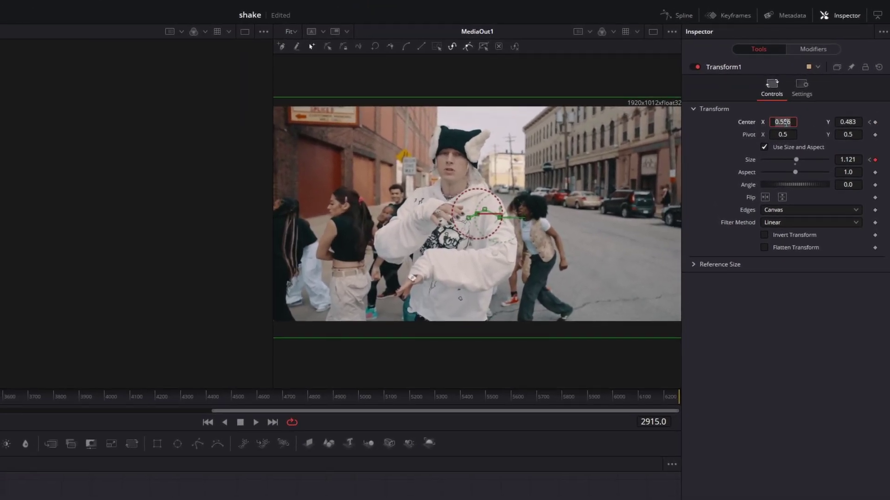
text(0.5)
click(843, 124)
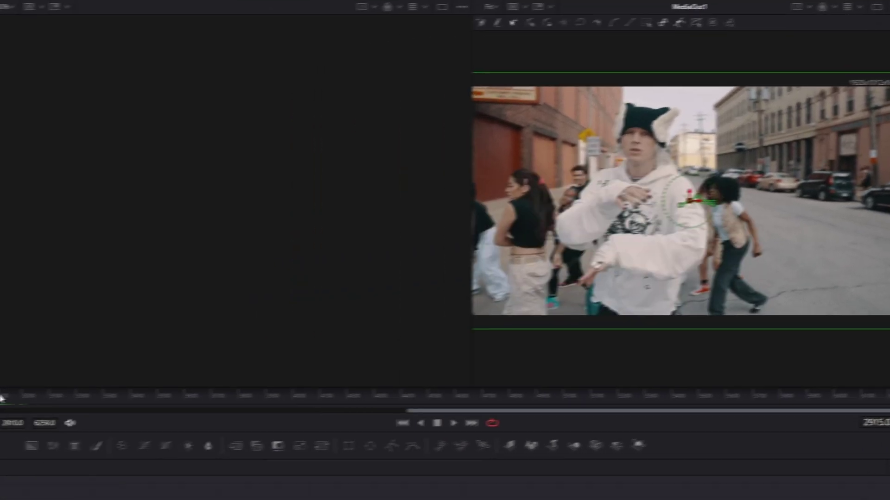
Go back to frame 2909 and open the Radial Blur node's controls.
drag(76, 387, 71, 385)
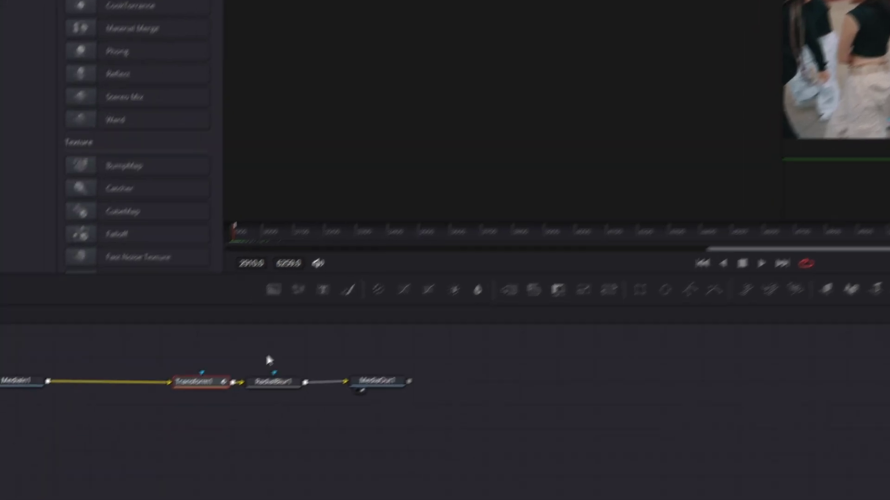
click(309, 350)
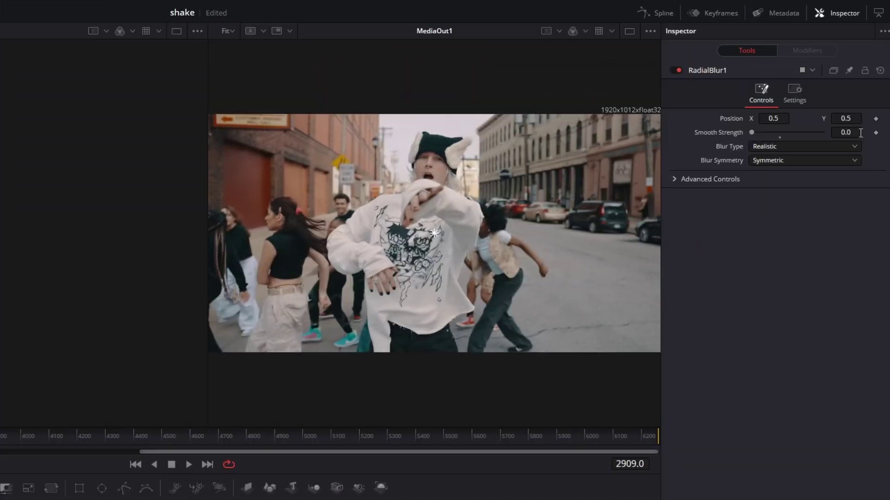